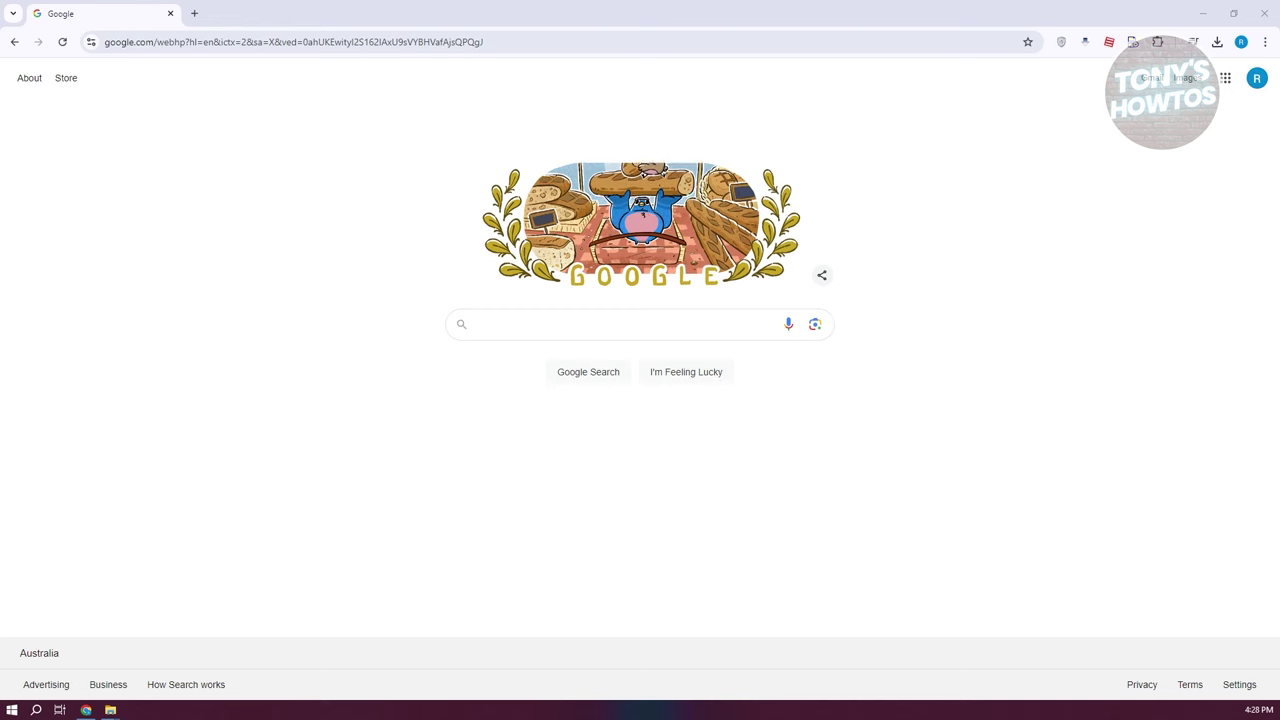
Step: Search Google for 'meta verified for business' and open the Meta Verified for businesses result
left_click(543, 316)
type("meta verified for business")
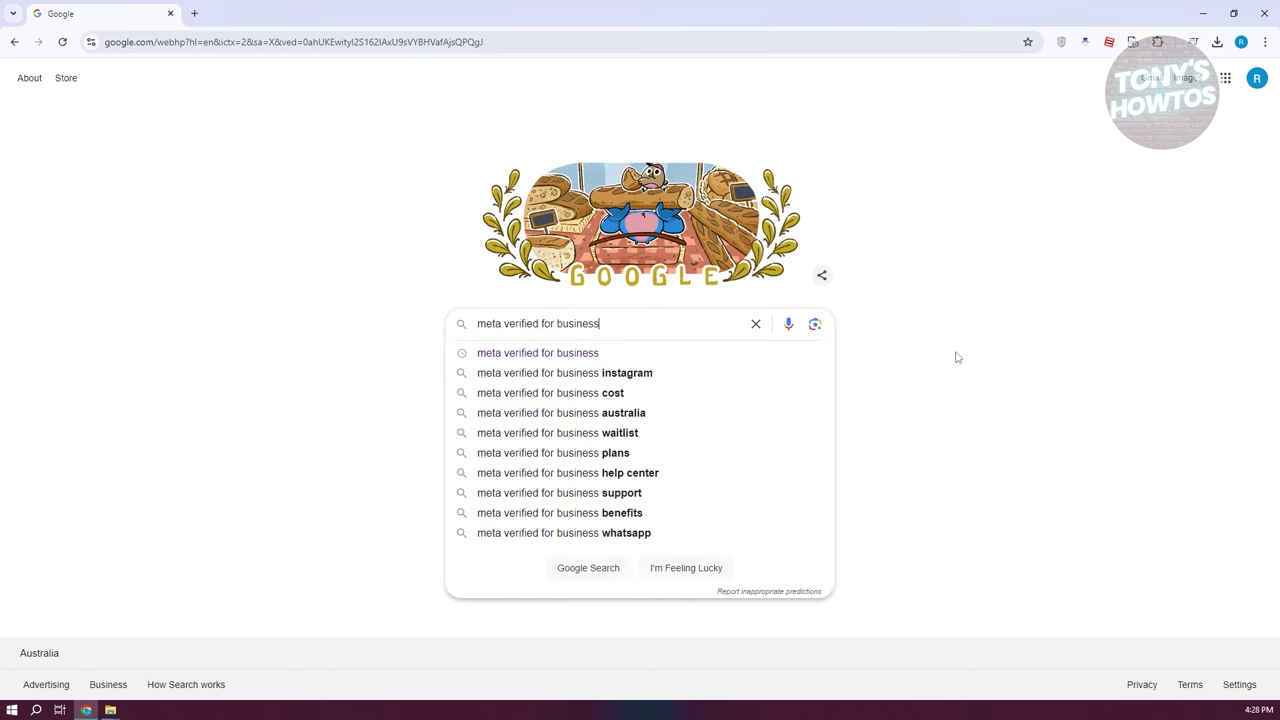
key("Return")
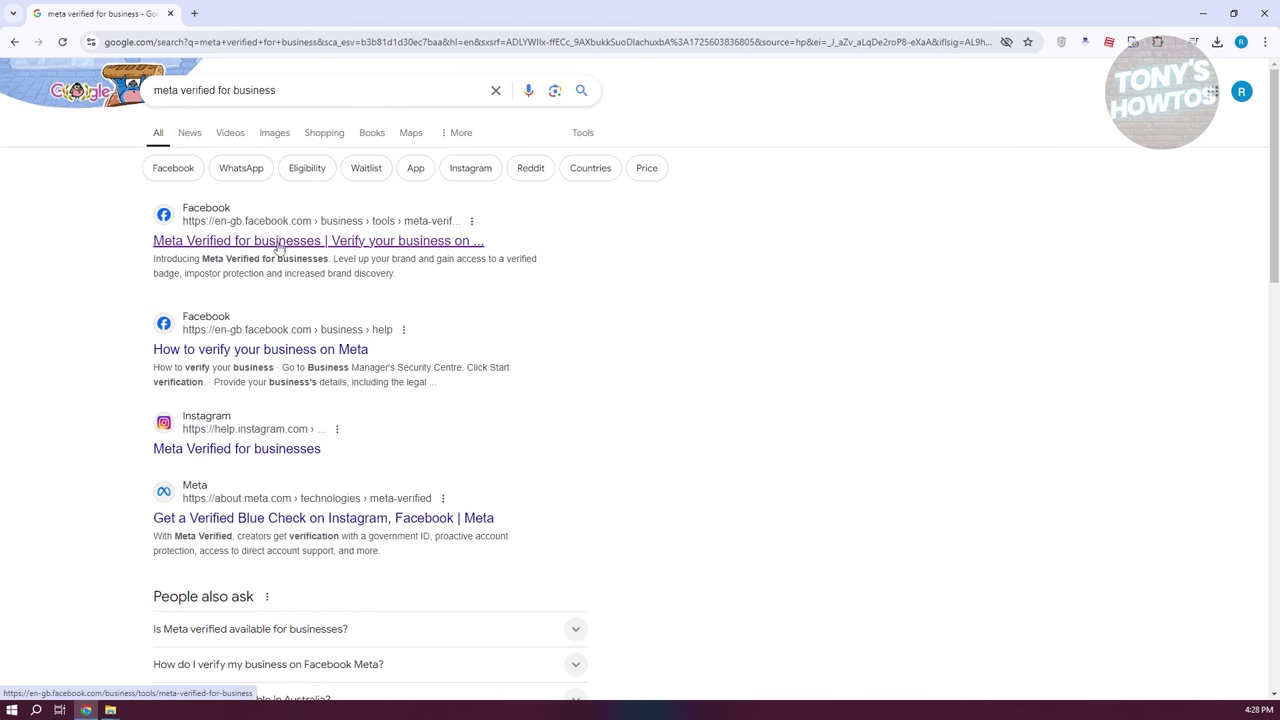
left_click(280, 243)
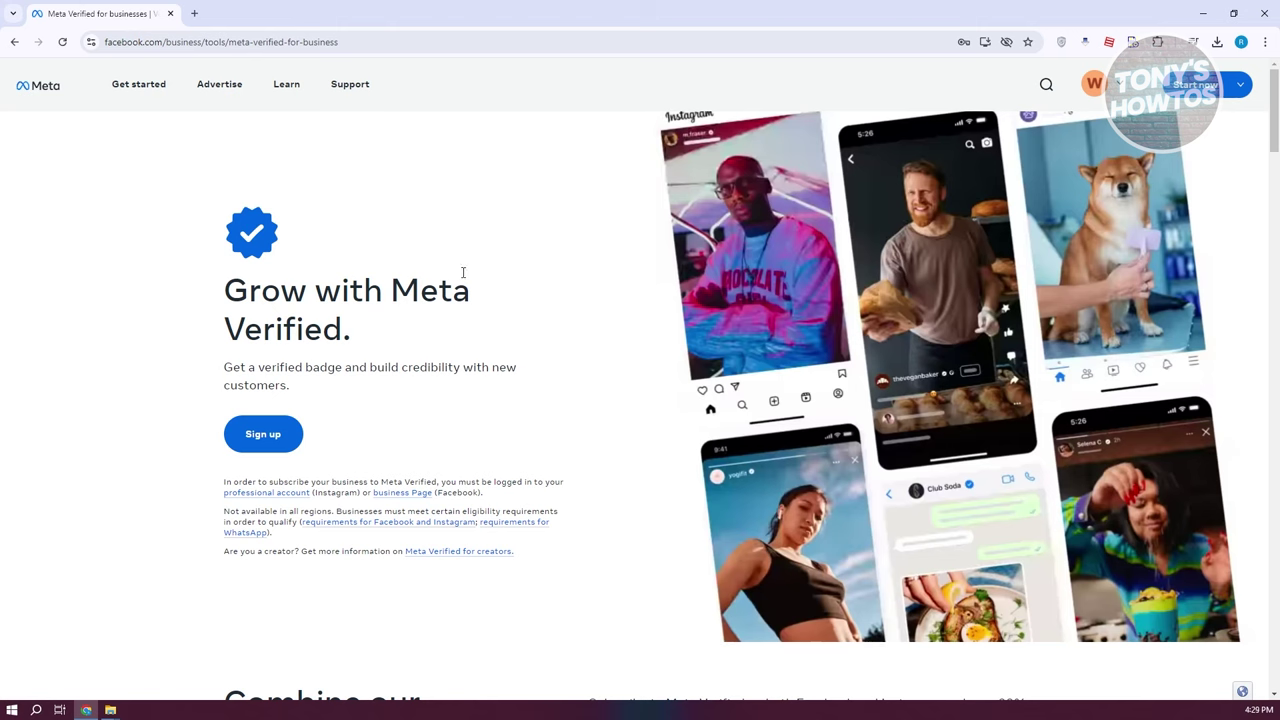
Step: Bring up the account logout prompt from the profile avatar and start a new browser tab
left_click(1118, 87)
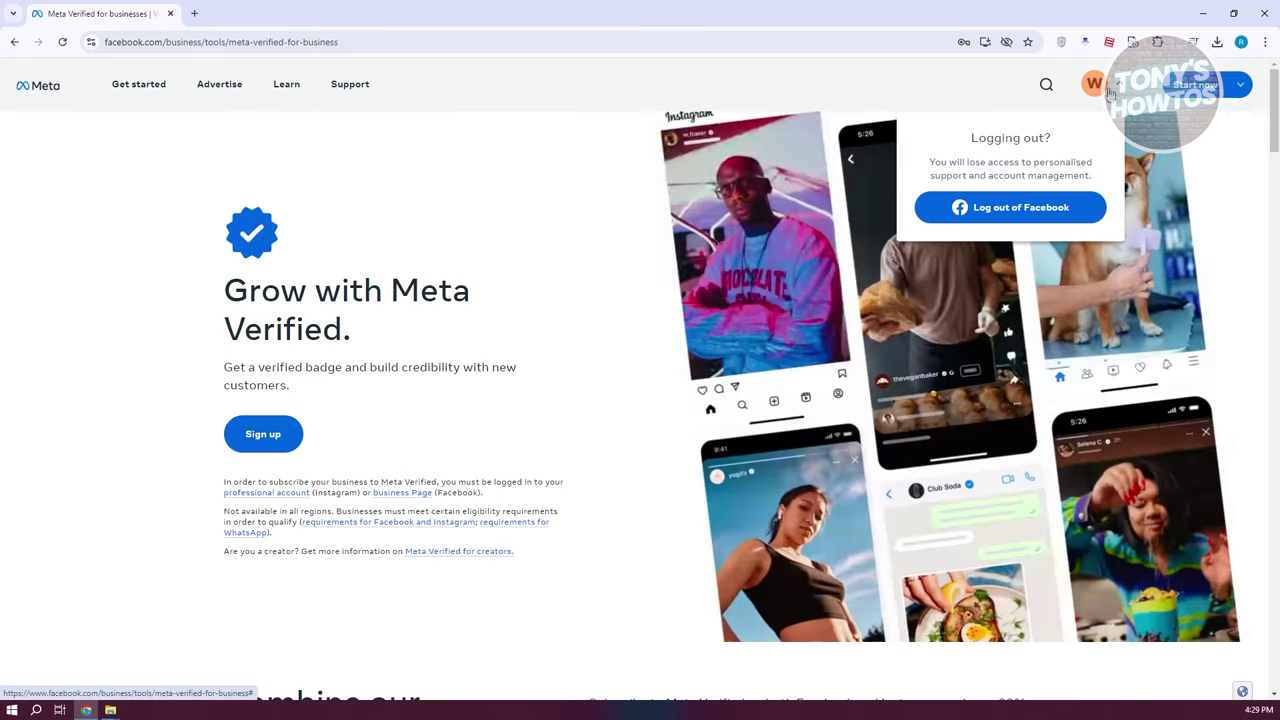
left_click(193, 12)
Step: Load facebook.com in the new tab, then return to the Meta Verified for businesses tab
type("FAC")
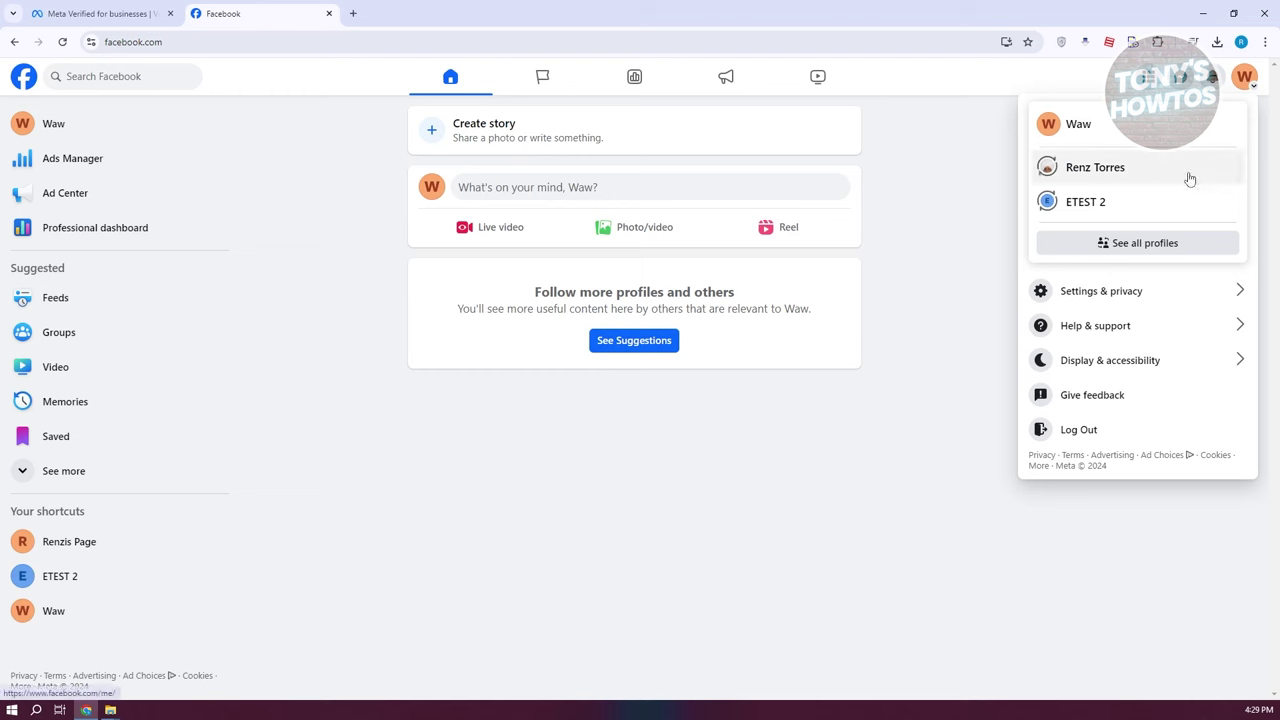
left_click(100, 13)
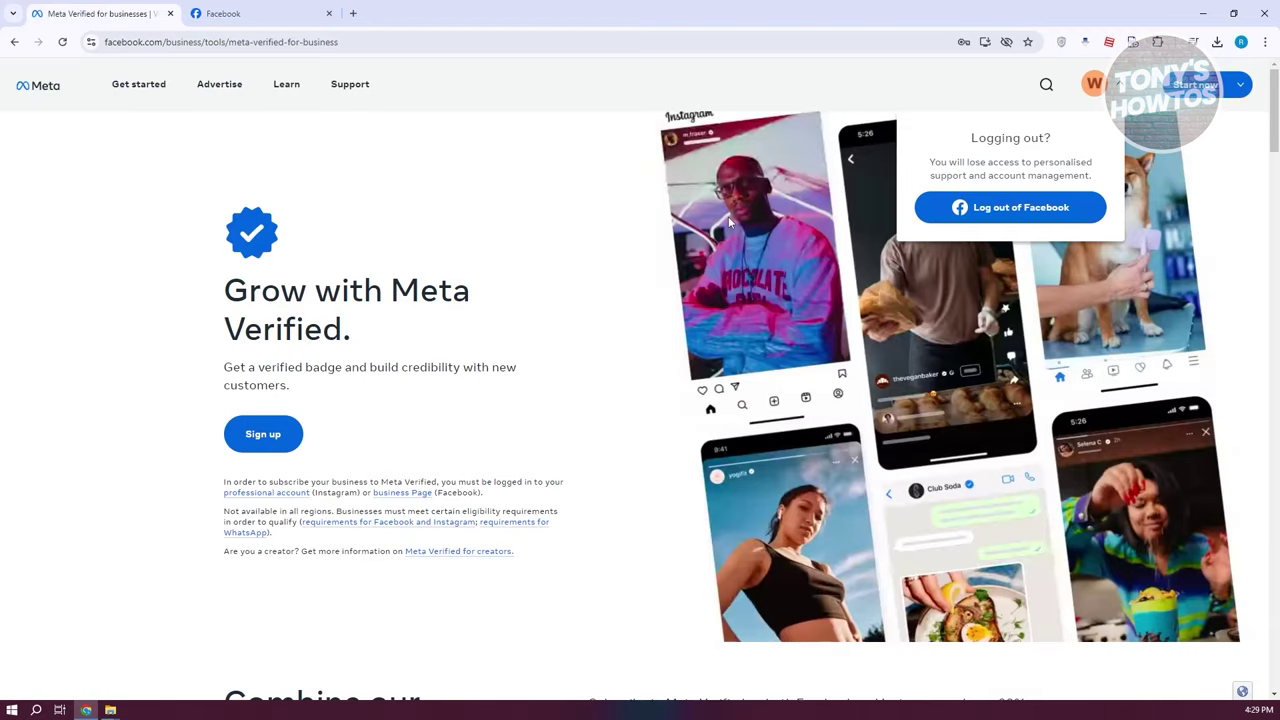
Step: Sign up for Meta Verified for businesses and open the eligibility requirements link in a new tab
left_click(263, 433)
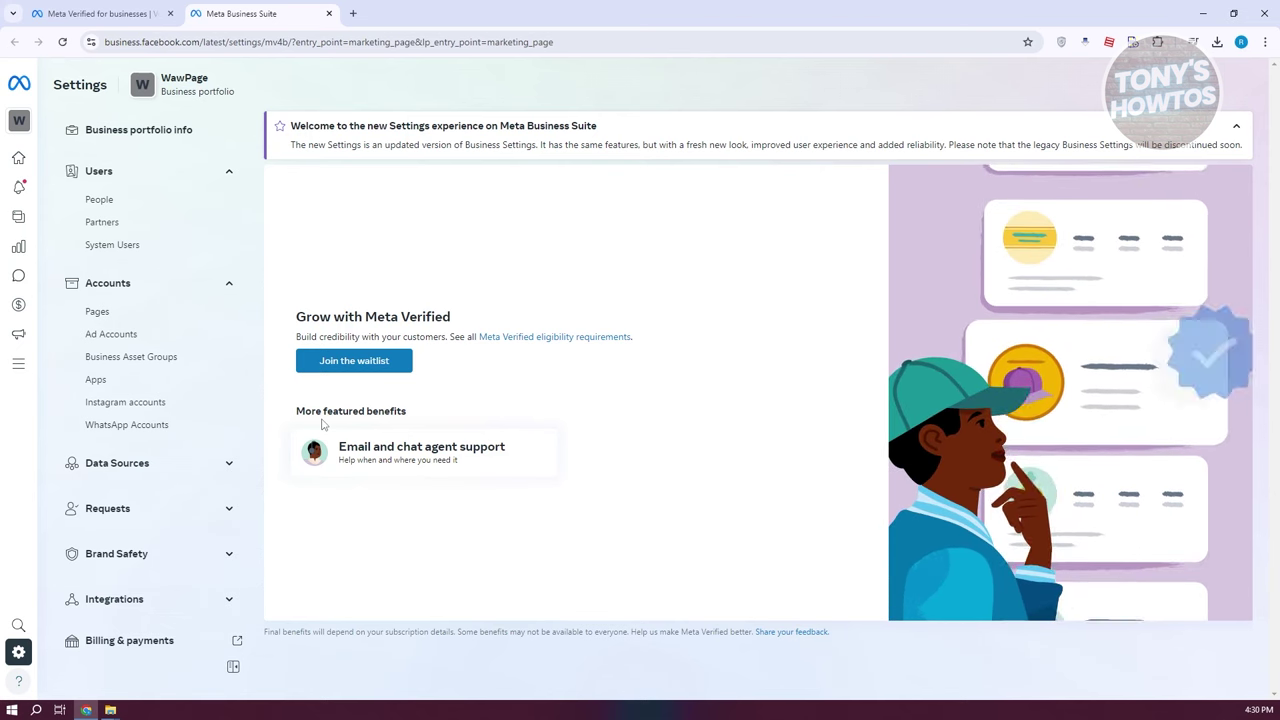
left_click(594, 343)
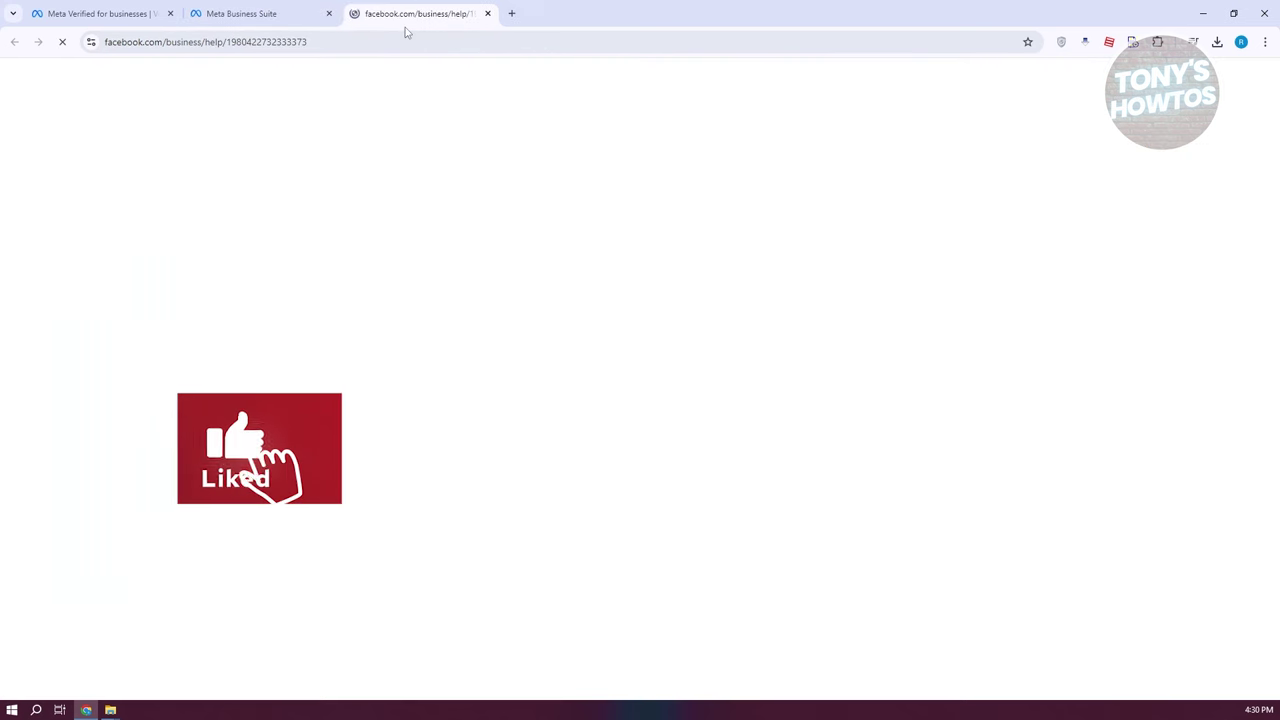
Step: Scroll through the applicant, business portfolio and business asset eligibility criteria
scroll(700, 320, "down", 4)
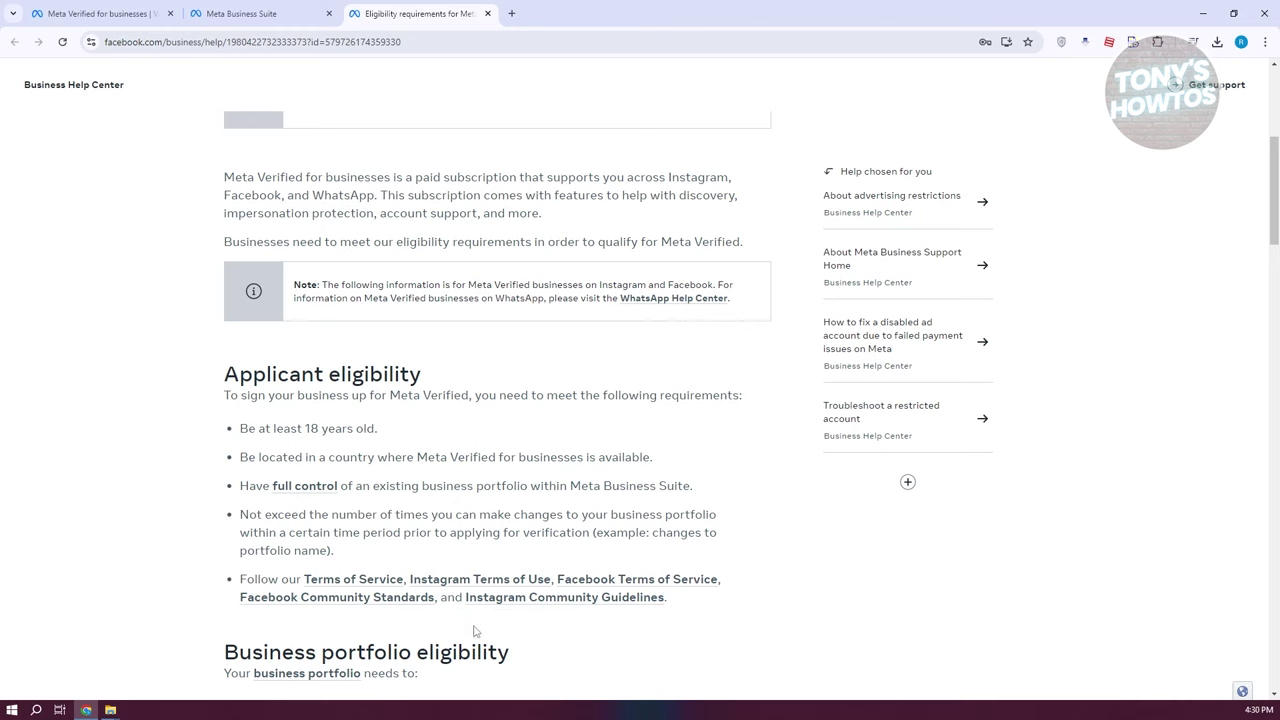
scroll(476, 632, "down", 3)
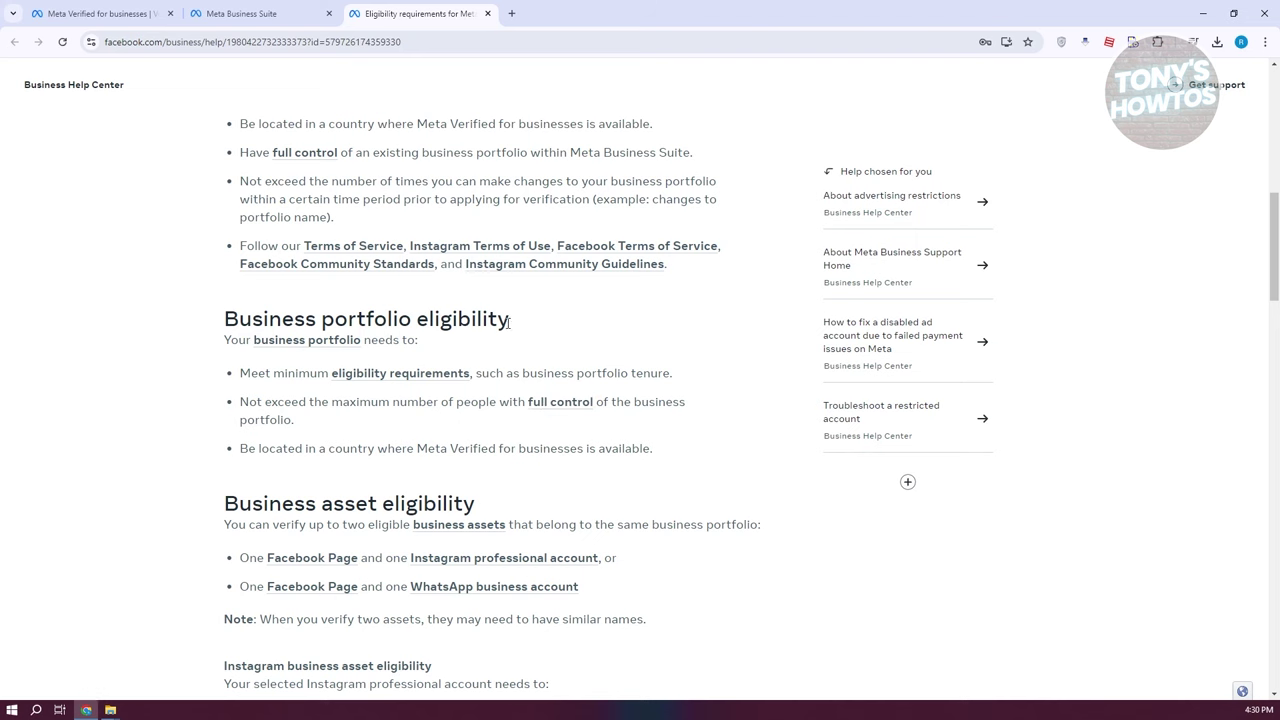
Step: Back in Business Suite settings, join the Meta Verified waitlist and dismiss the confirmation
left_click(241, 10)
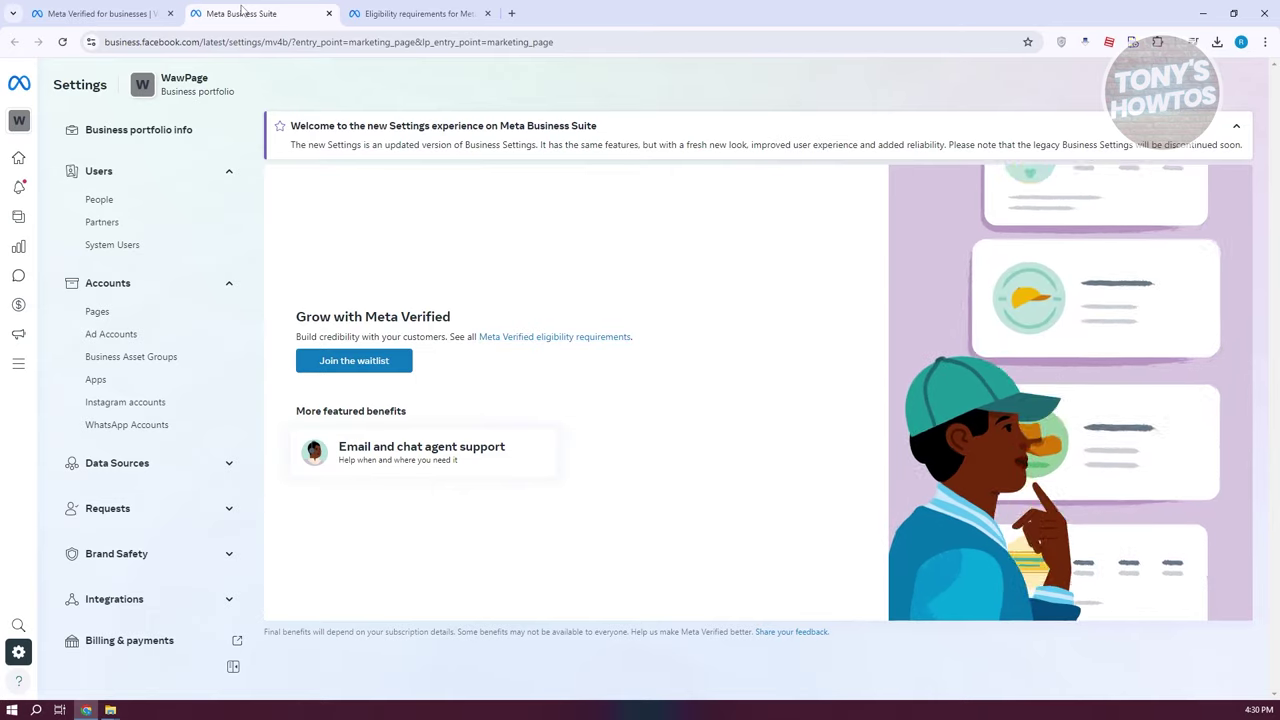
left_click(336, 361)
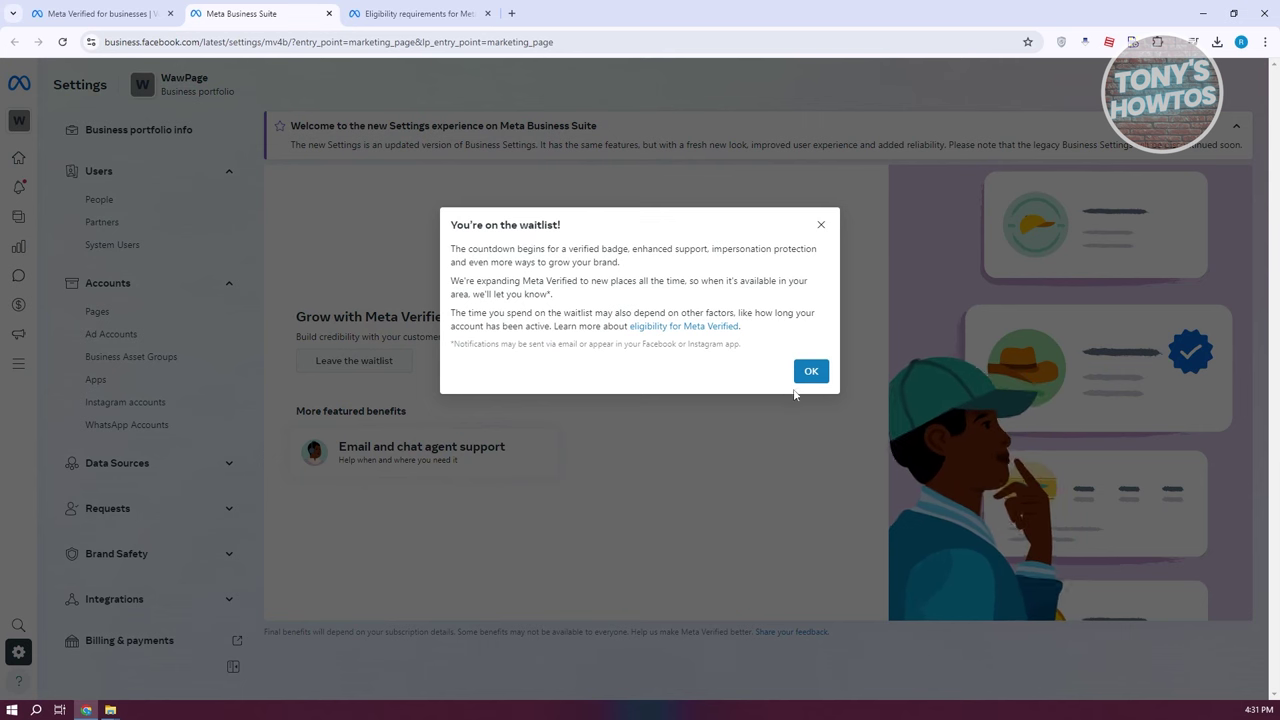
left_click(809, 370)
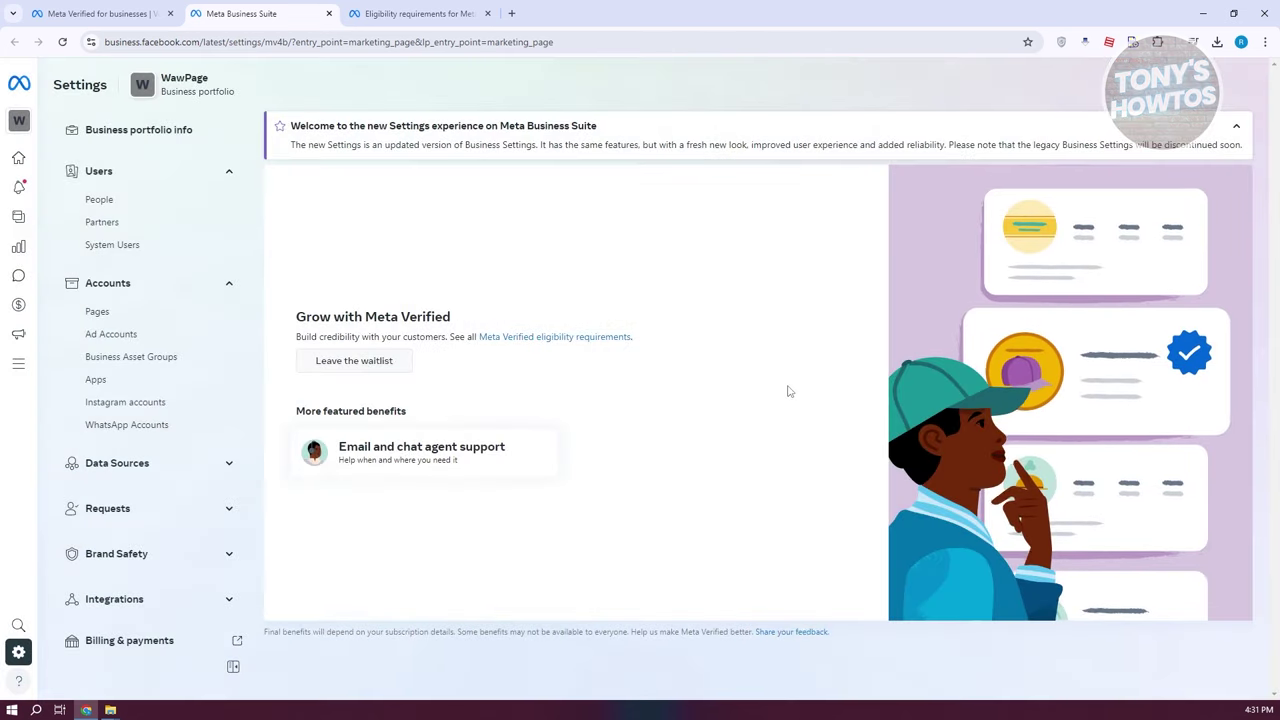